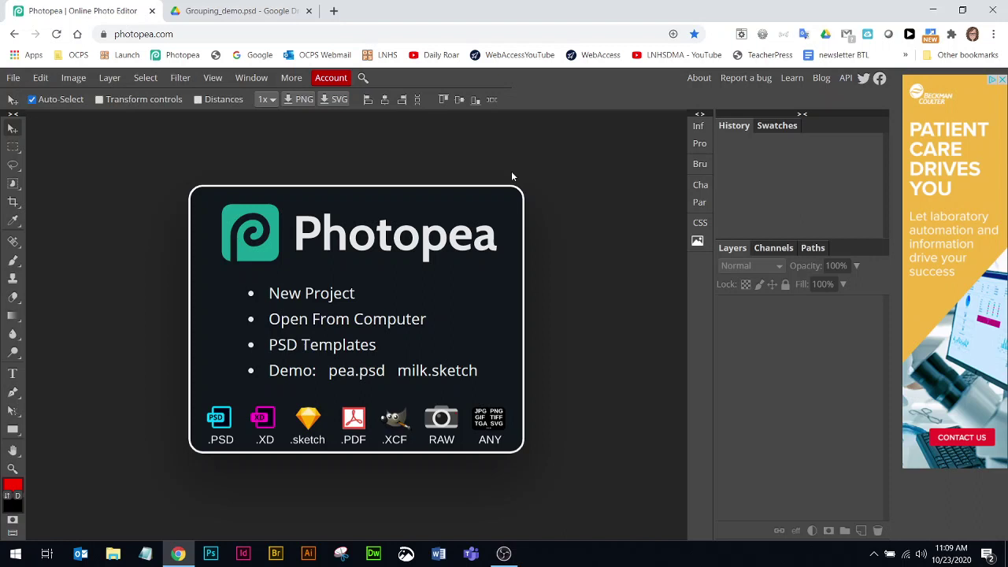
Download Grouping_demo.psd from its Google Drive preview.
click(241, 11)
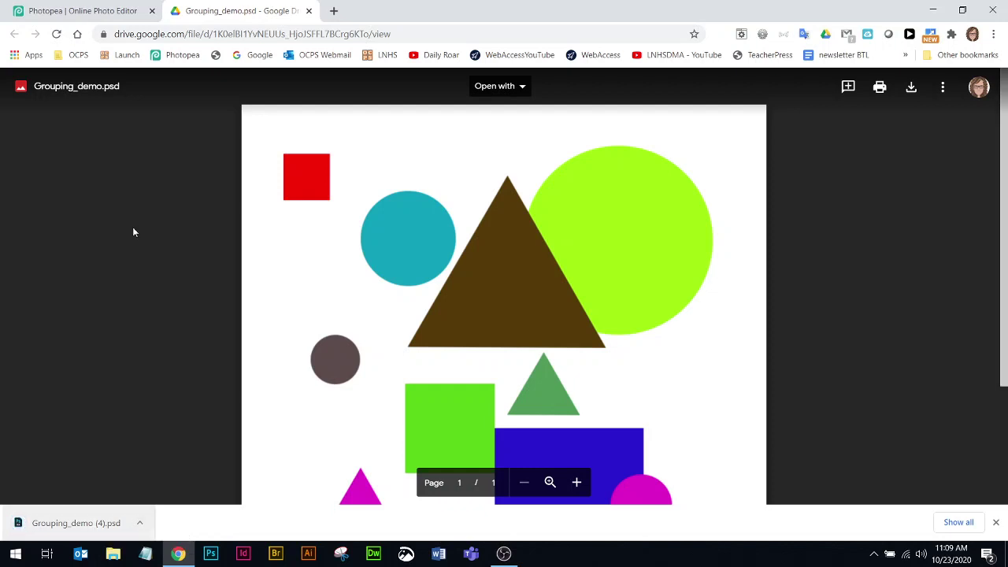
Load the downloaded Grouping_demo (4).psd into the Photopea workspace.
click(83, 11)
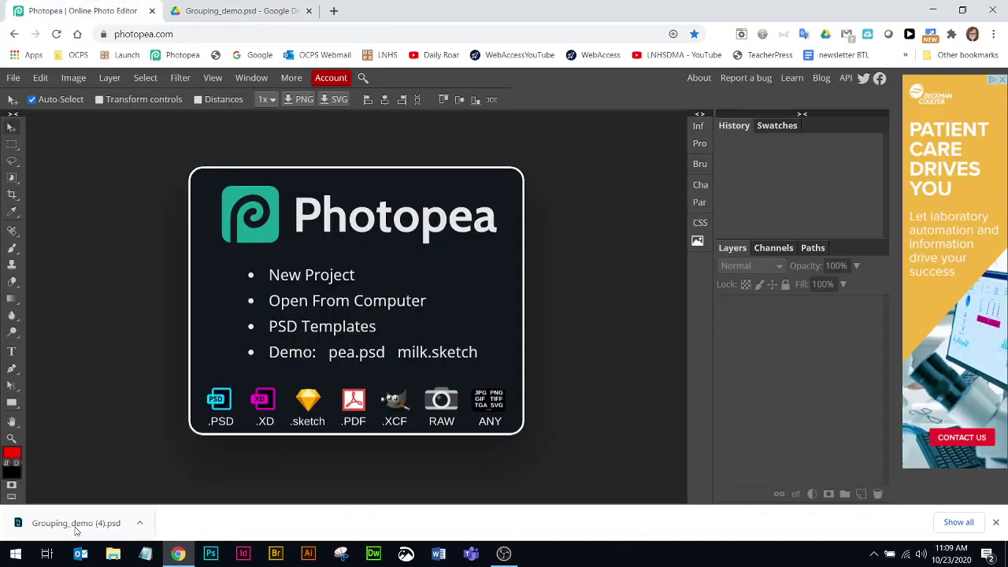
drag(69, 529, 340, 291)
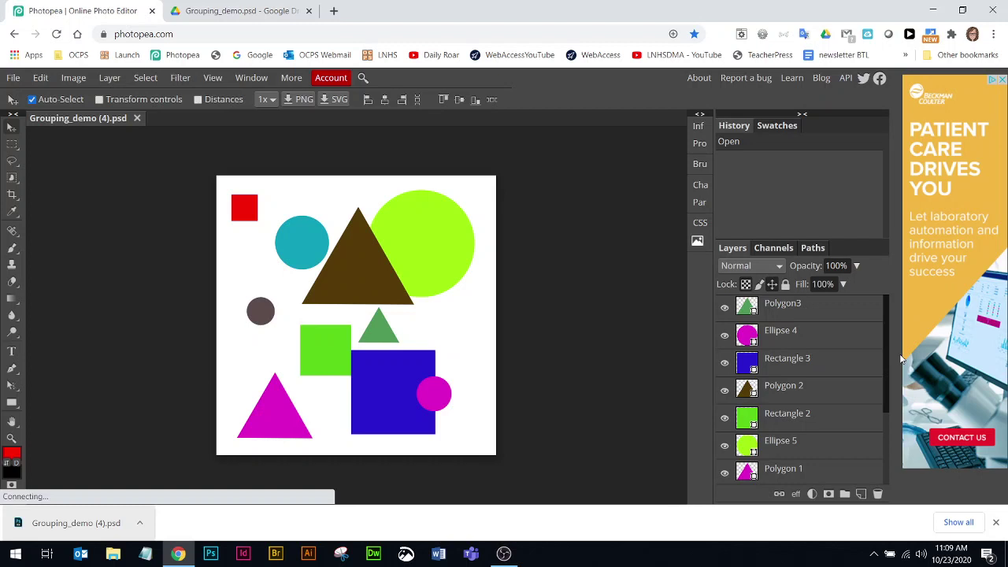
scroll(864, 386, down, 5)
scroll(861, 387, up, 5)
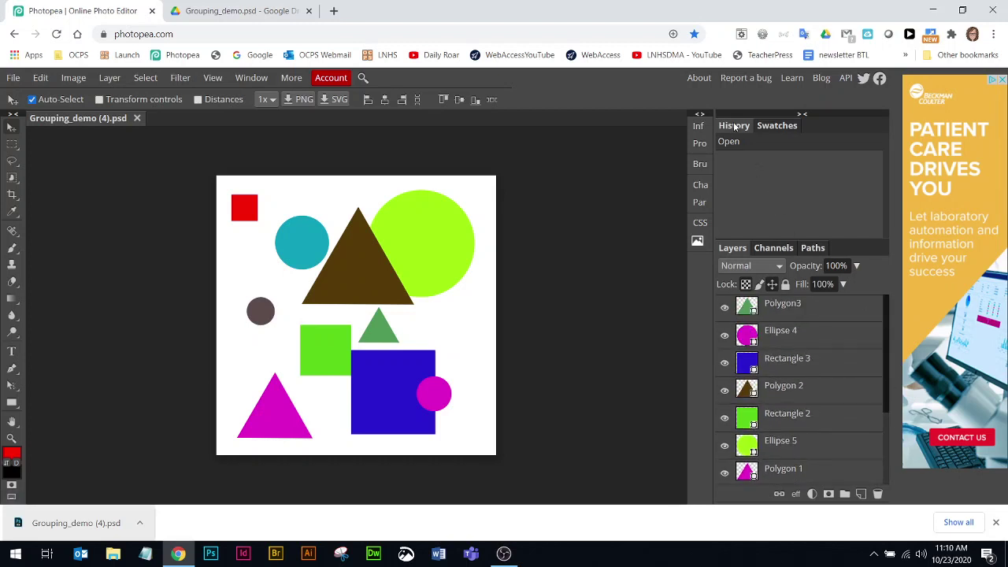
Close the History and Swatches panels so the whole layer list shows.
right_click(737, 128)
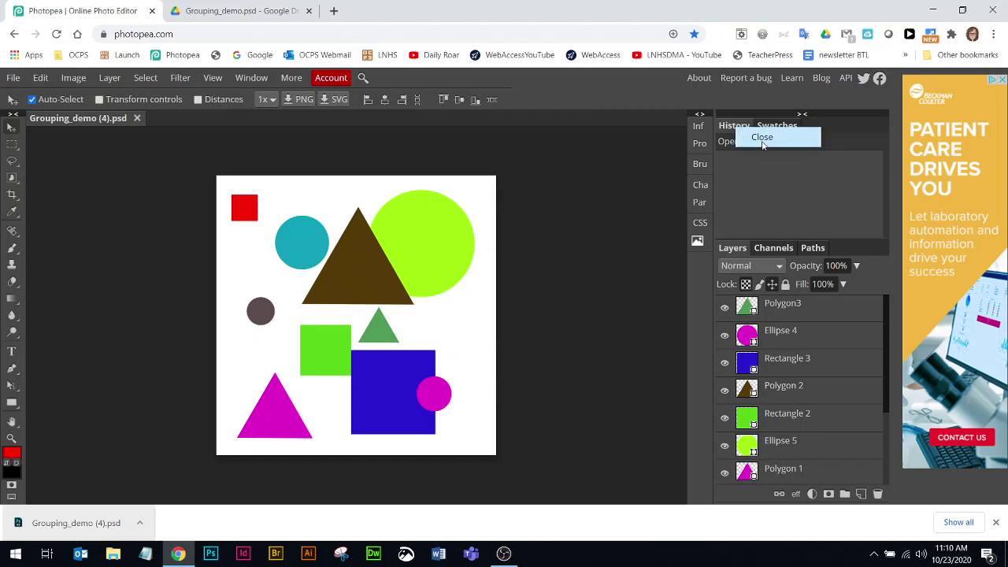
click(762, 145)
right_click(740, 130)
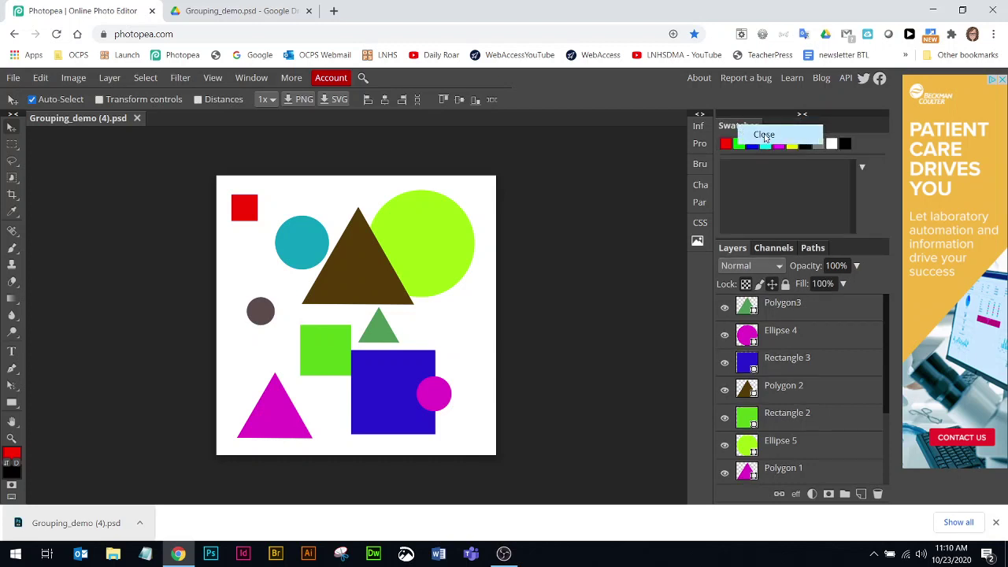
click(764, 136)
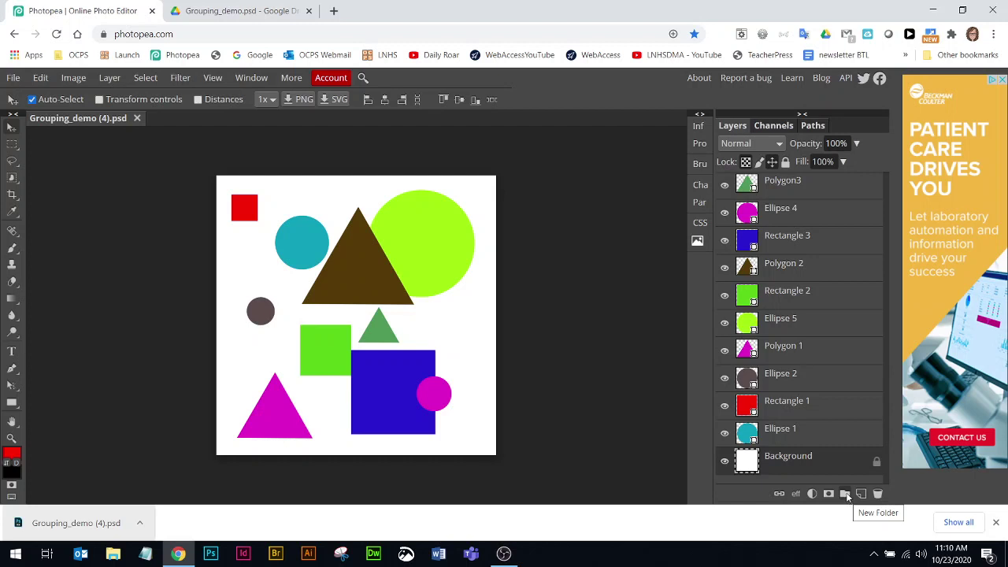
Create a new layer group above Background named 'ellipses'.
click(845, 494)
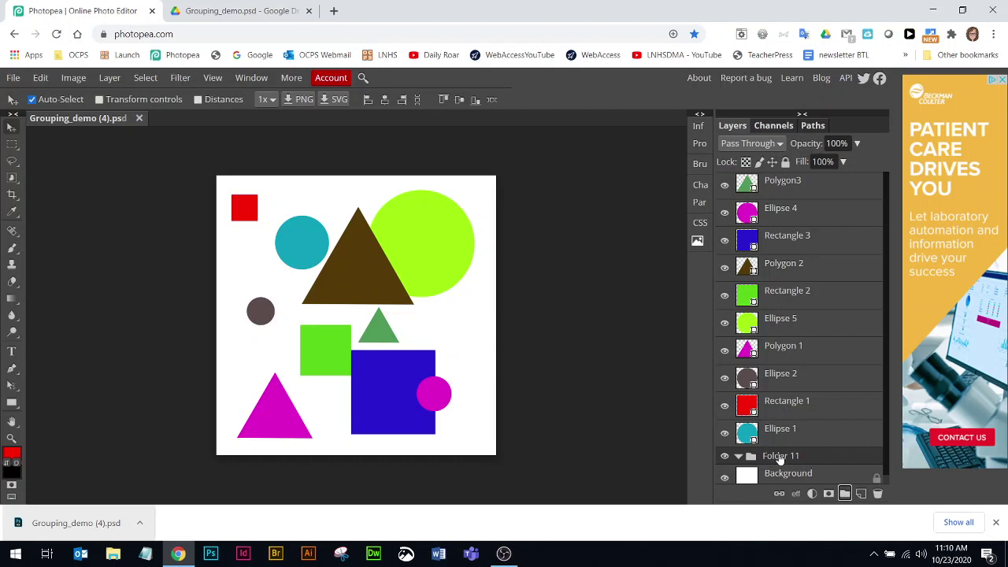
double_click(779, 456)
text(ellipses)
key(Return)
Move Ellipse 1, Ellipse 2, Ellipse 4 and Ellipse 5 into the ellipses folder.
drag(780, 432, 784, 465)
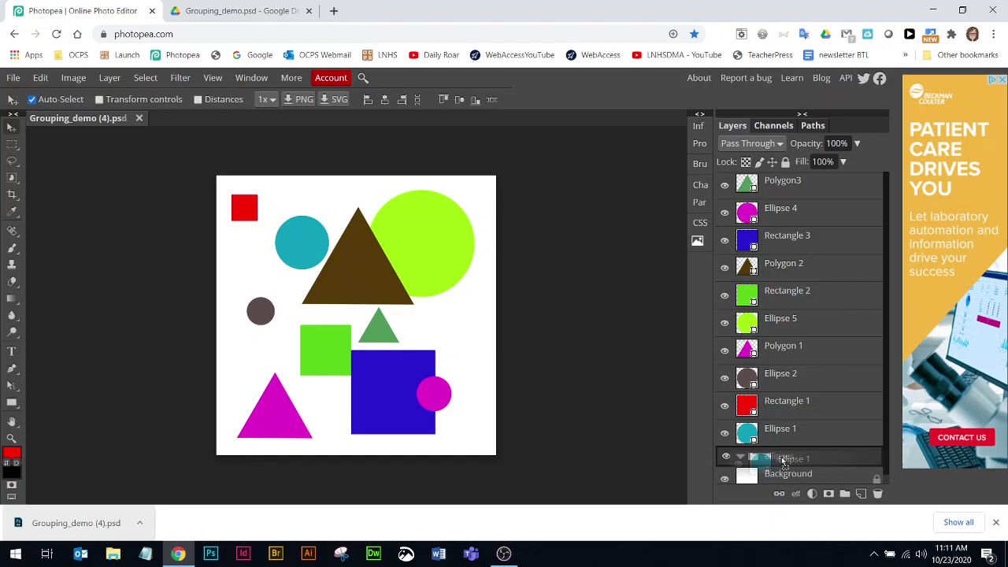
drag(783, 464, 781, 462)
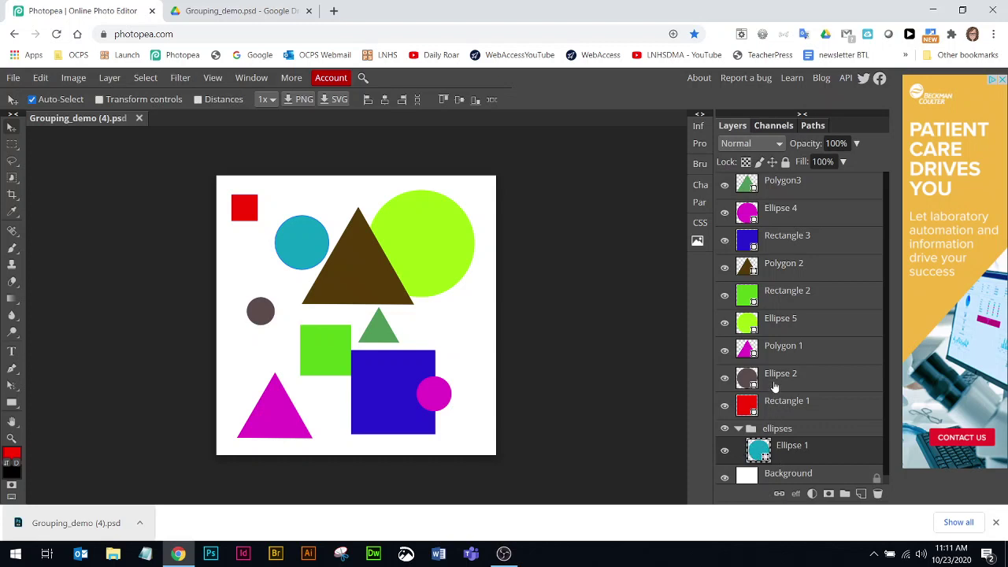
drag(774, 387, 779, 429)
drag(773, 211, 779, 403)
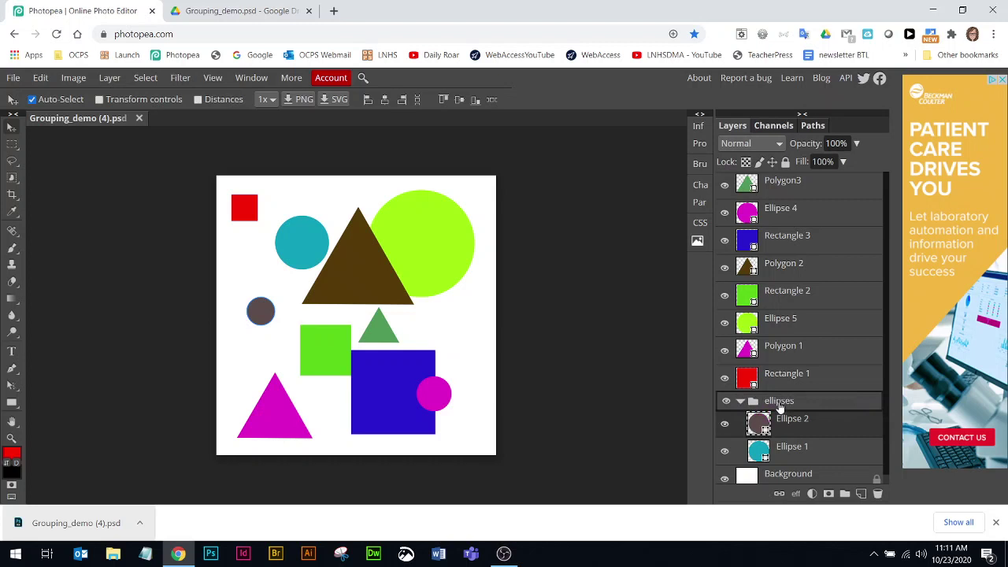
drag(786, 302, 780, 381)
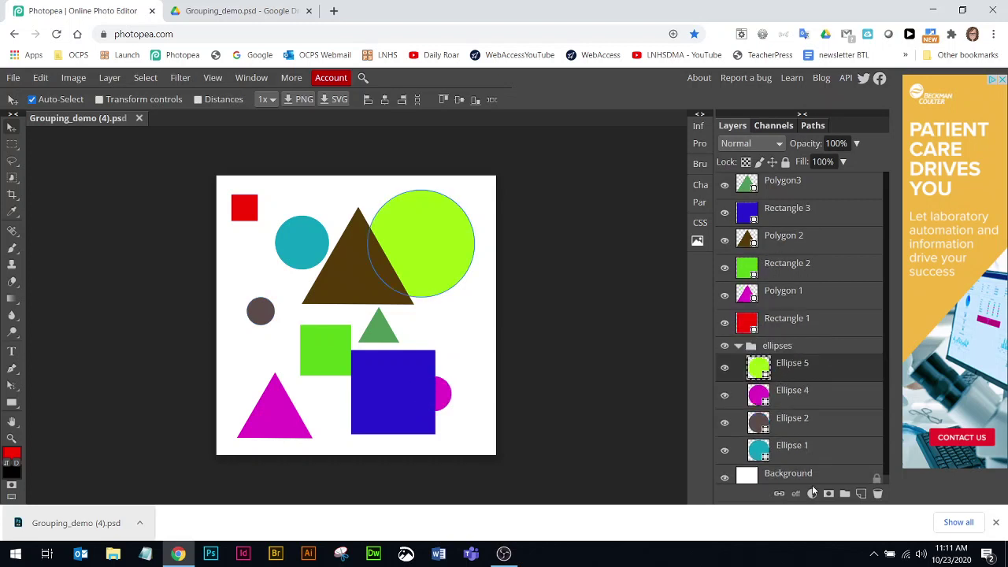
Hide and re-show the ellipses group to confirm all its circles disappear together.
click(738, 348)
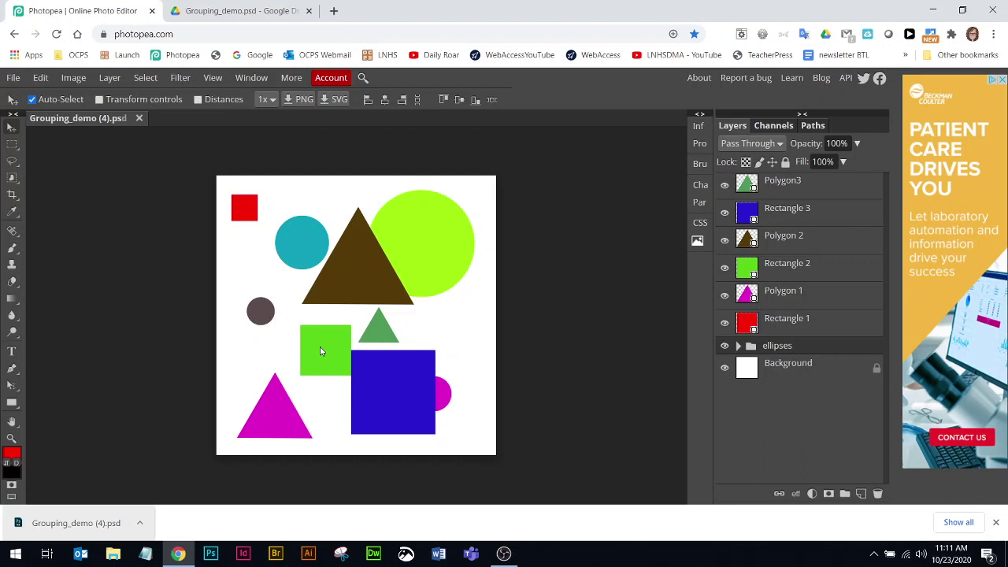
click(738, 347)
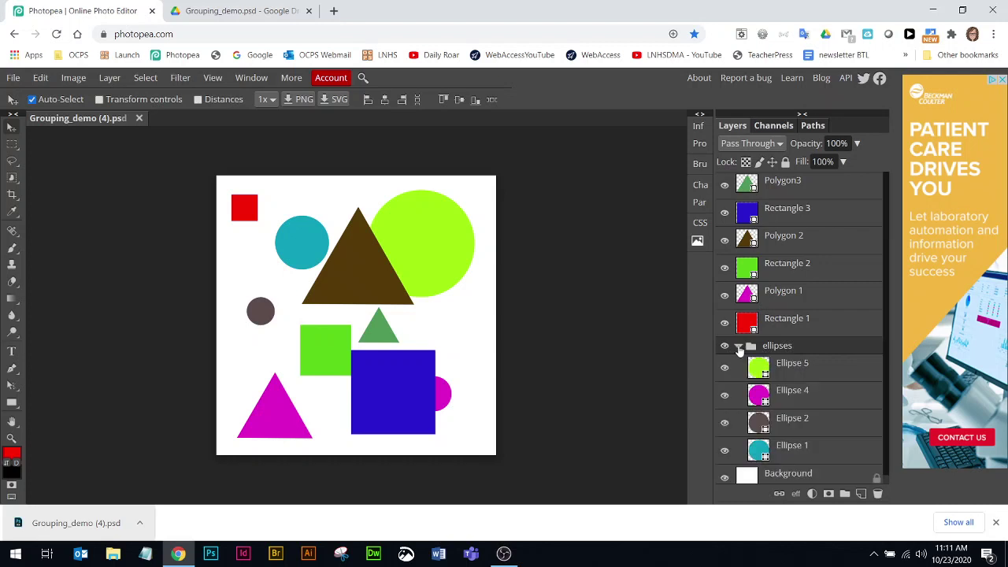
click(738, 347)
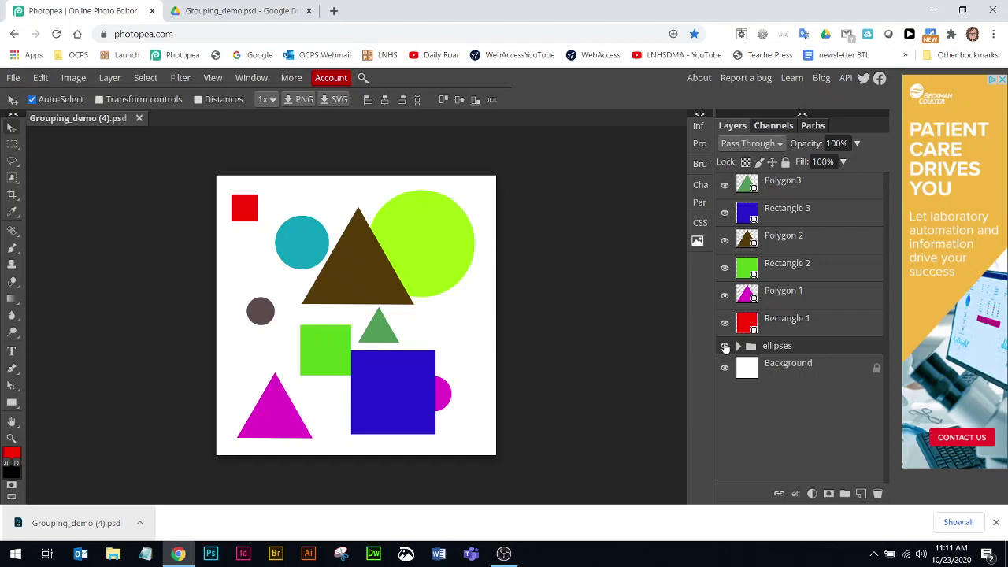
click(724, 348)
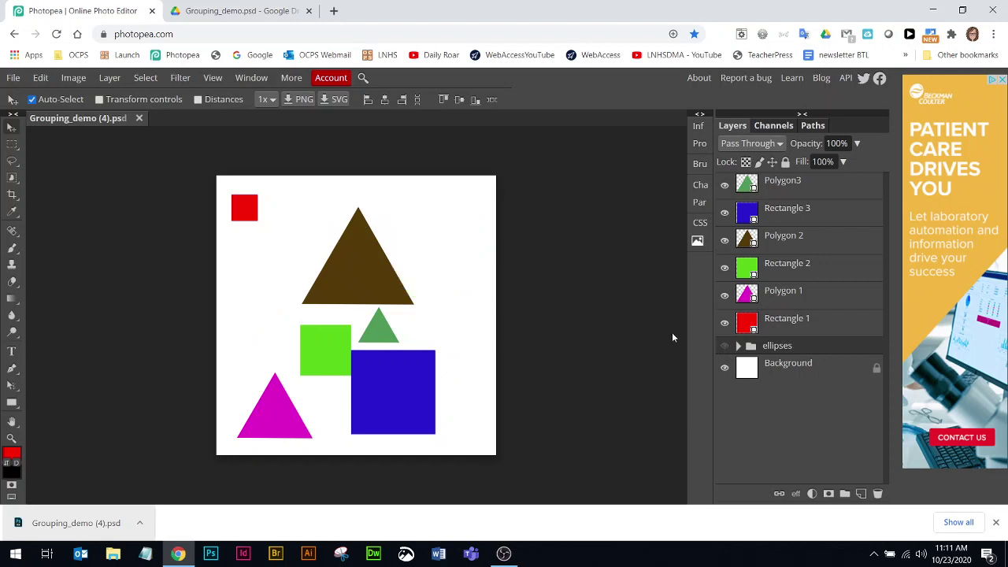
click(724, 347)
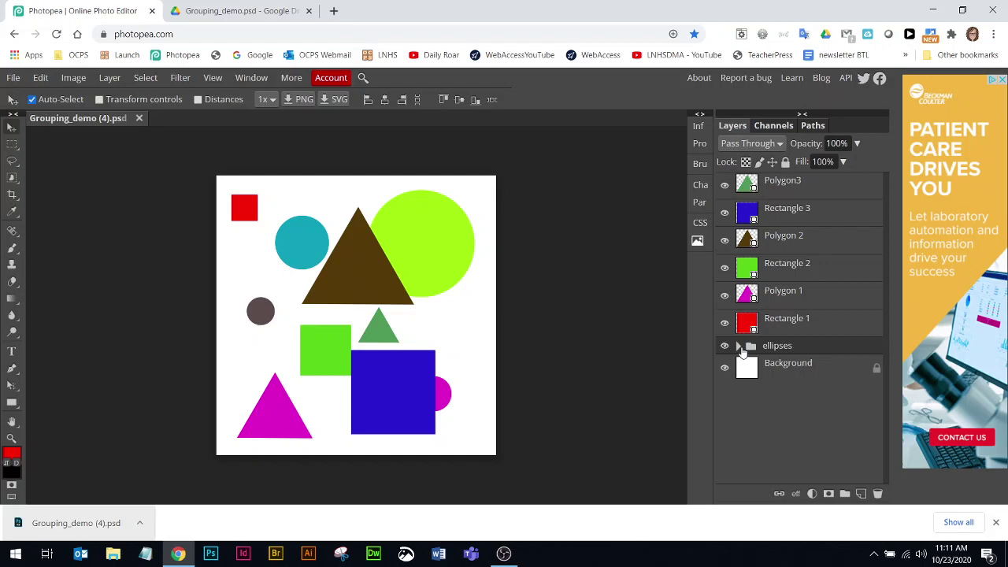
Toggle Ellipse 5's visibility off and on, then collapse the ellipses group.
click(739, 346)
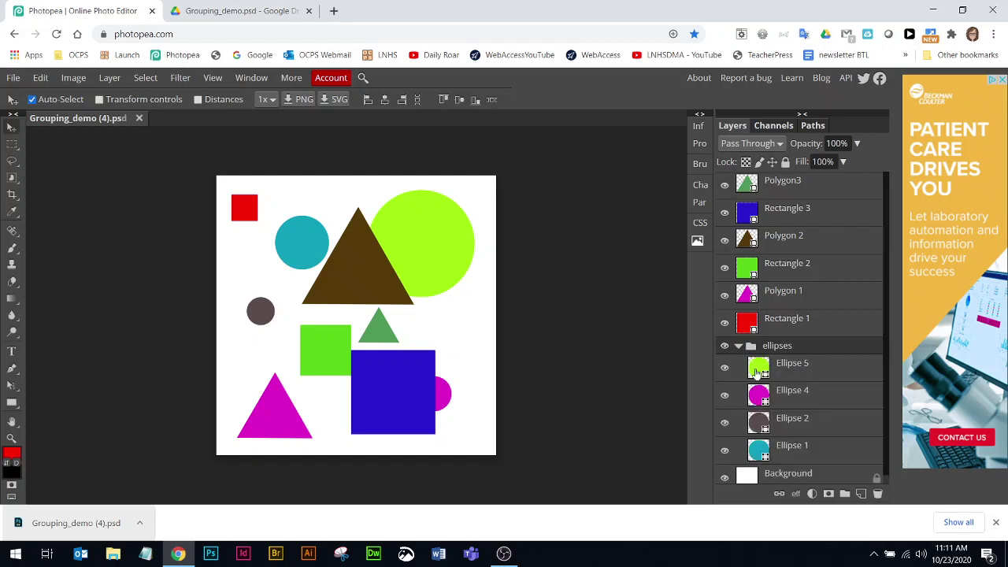
click(724, 370)
click(724, 369)
click(739, 346)
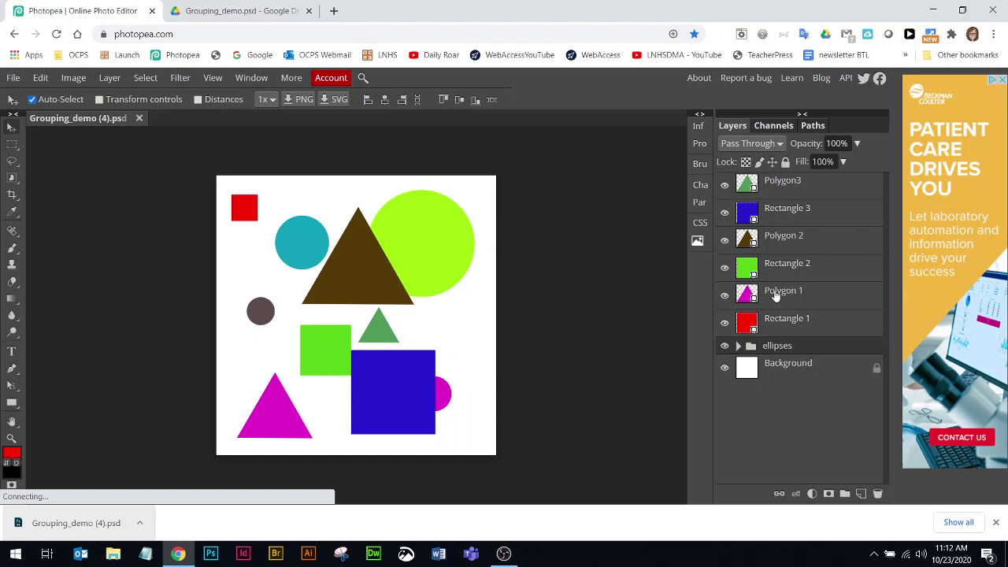
Group Polygon3, Polygon 2 and Polygon 1 into a new folder.
click(775, 184)
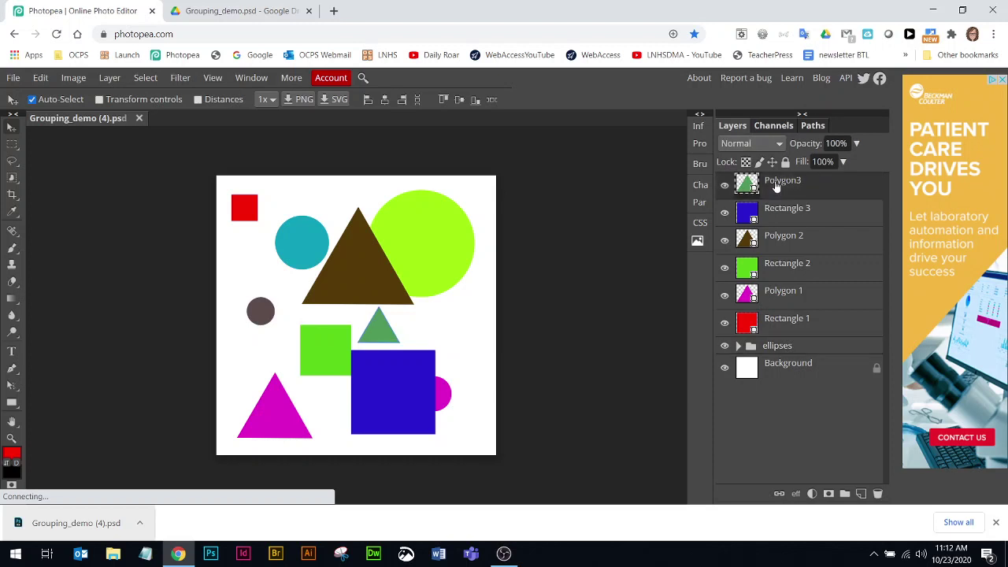
click(779, 236)
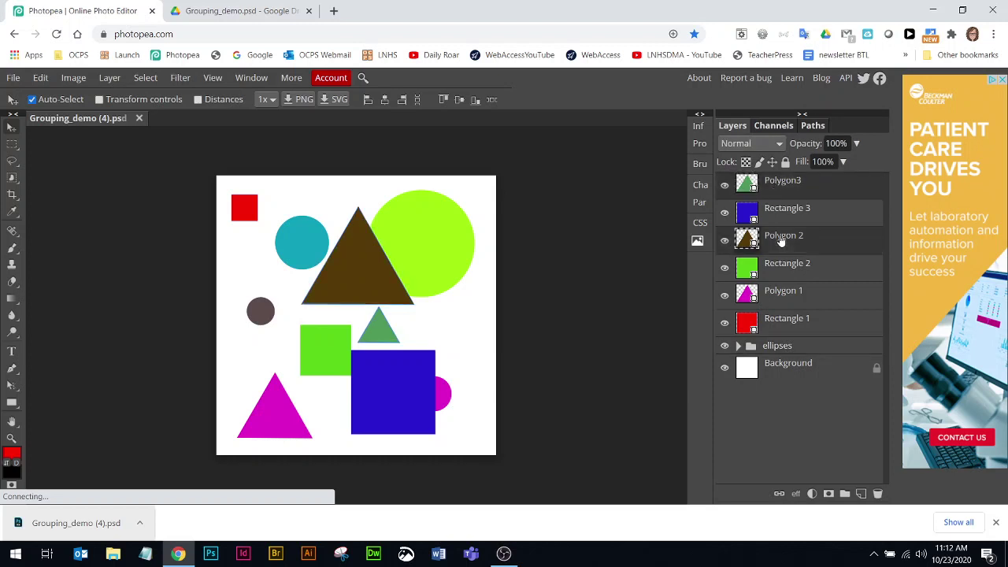
click(789, 298)
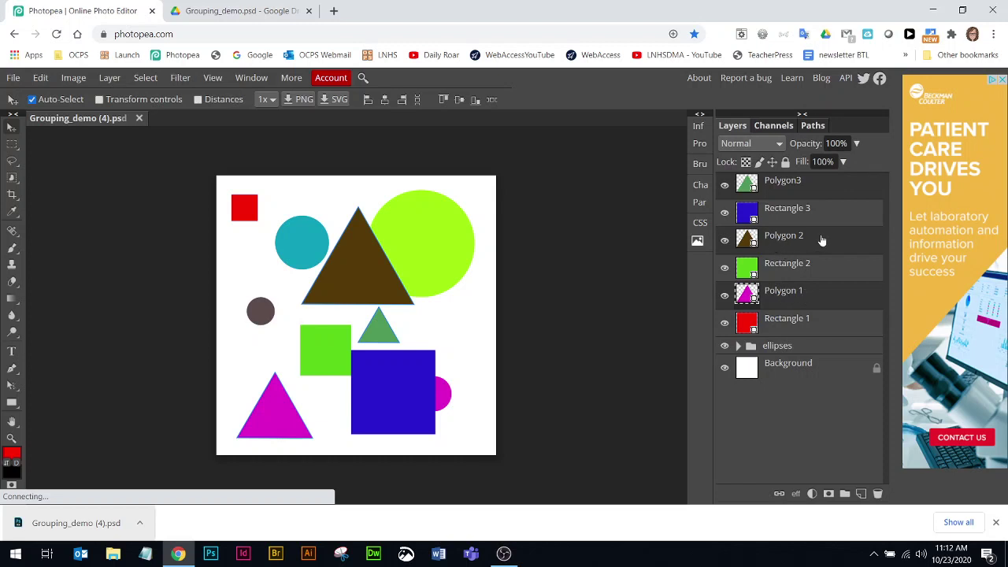
drag(783, 240, 846, 498)
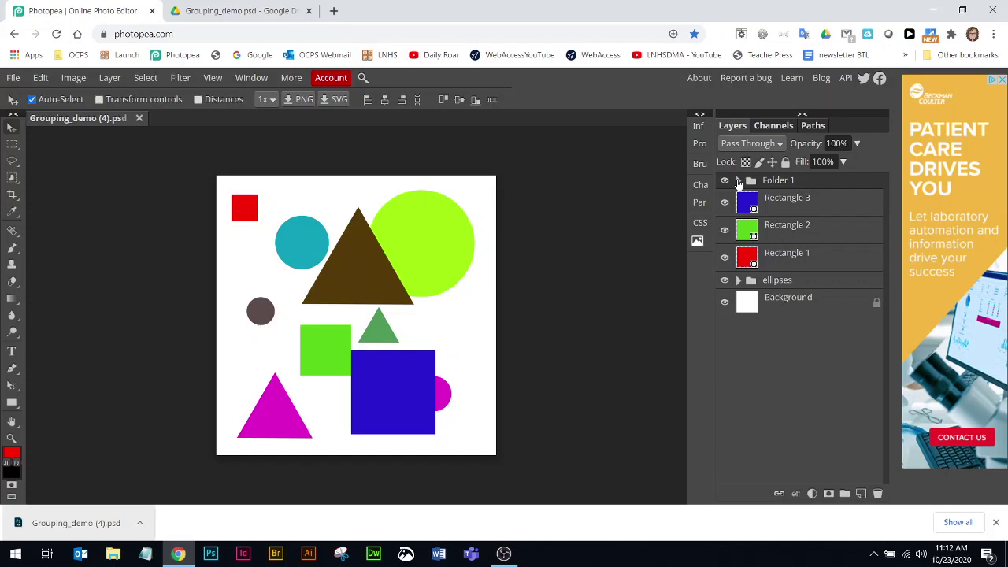
Rename the new folder to 'polygons' and collapse it.
click(738, 181)
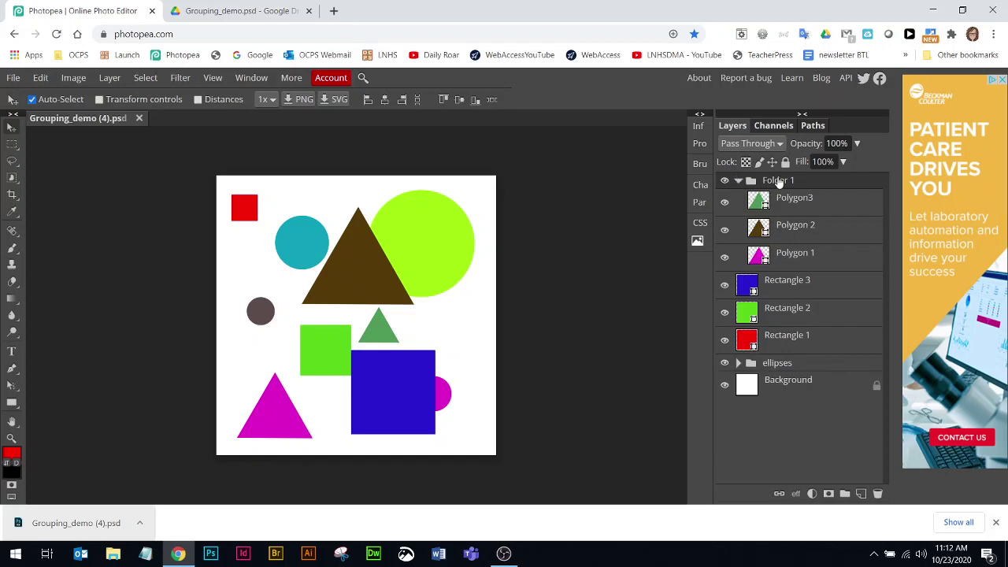
double_click(782, 180)
text(polygons)
key(Return)
click(737, 180)
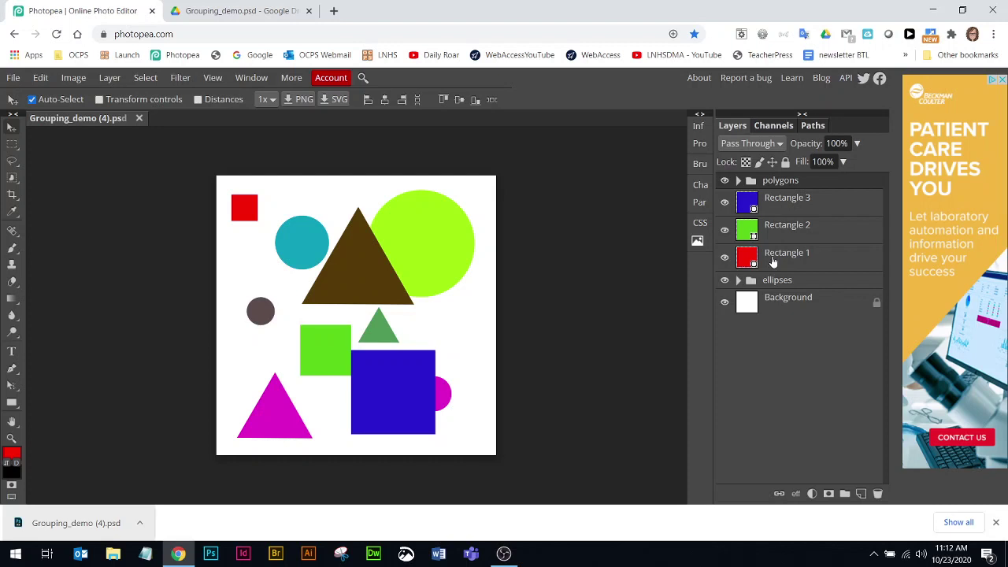
Group Rectangle 1–3 into a new folder named 'rectangles'.
click(768, 205)
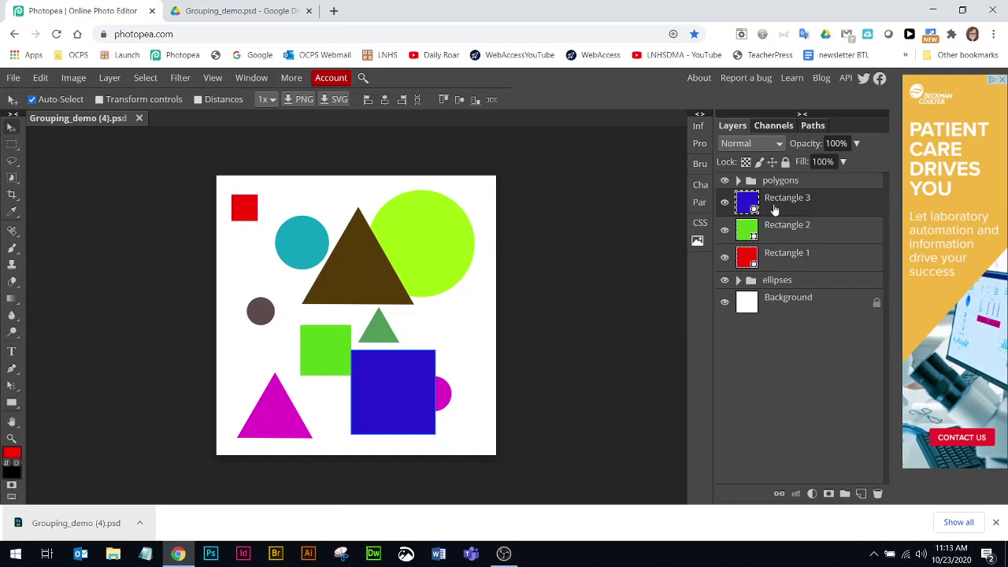
shift+click(775, 263)
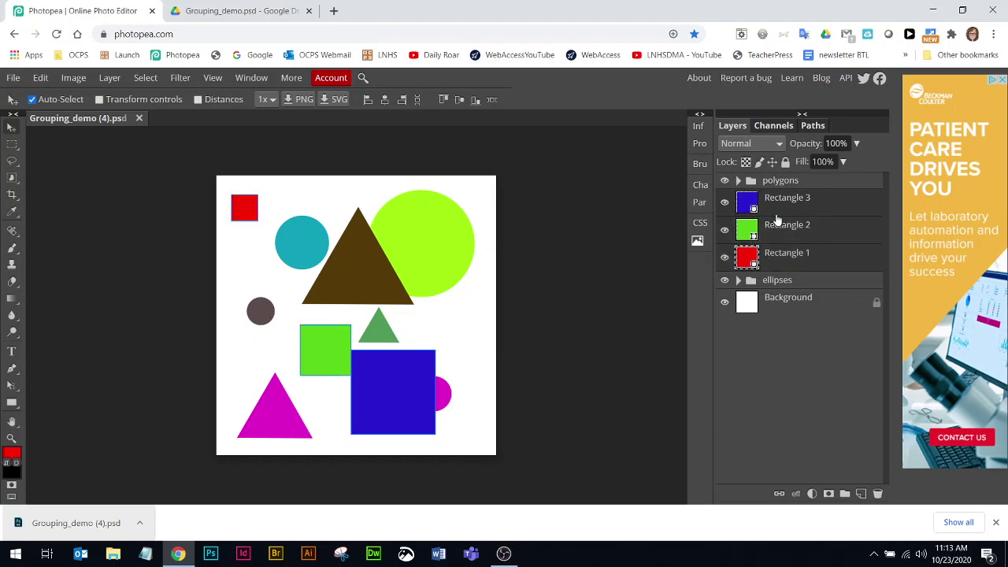
drag(783, 233, 845, 494)
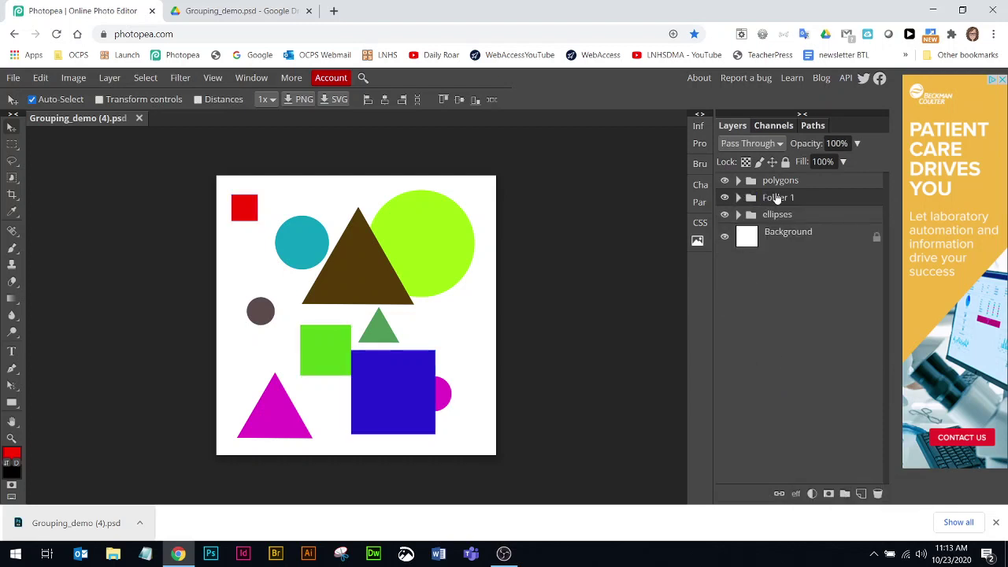
double_click(770, 197)
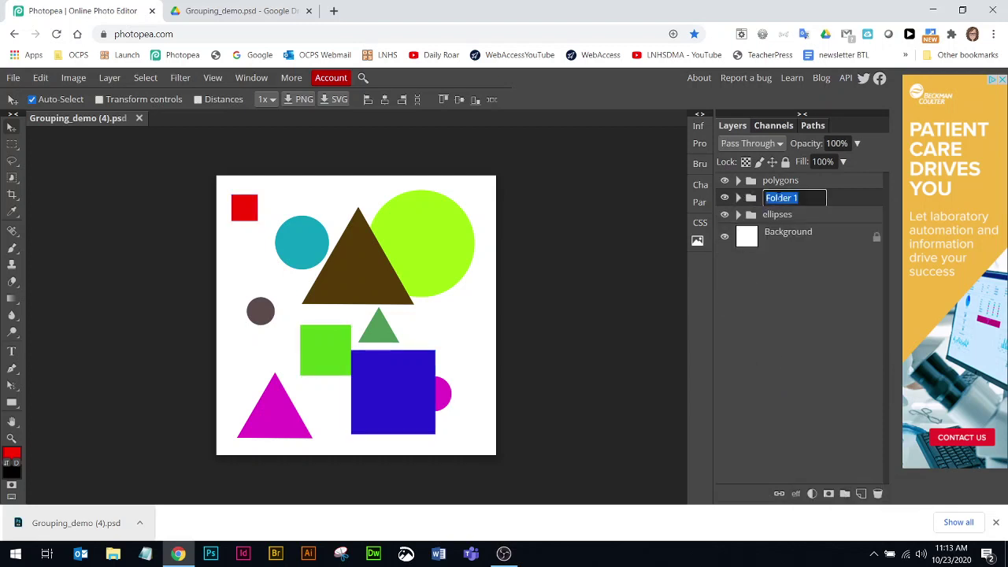
text(rectangles)
key(Return)
click(724, 197)
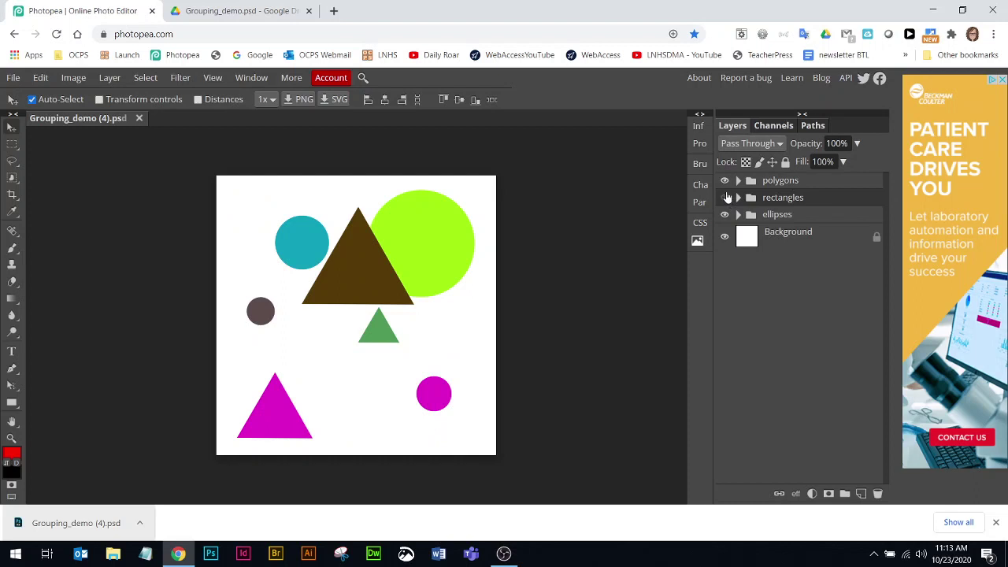
click(724, 198)
click(725, 181)
click(724, 180)
click(724, 197)
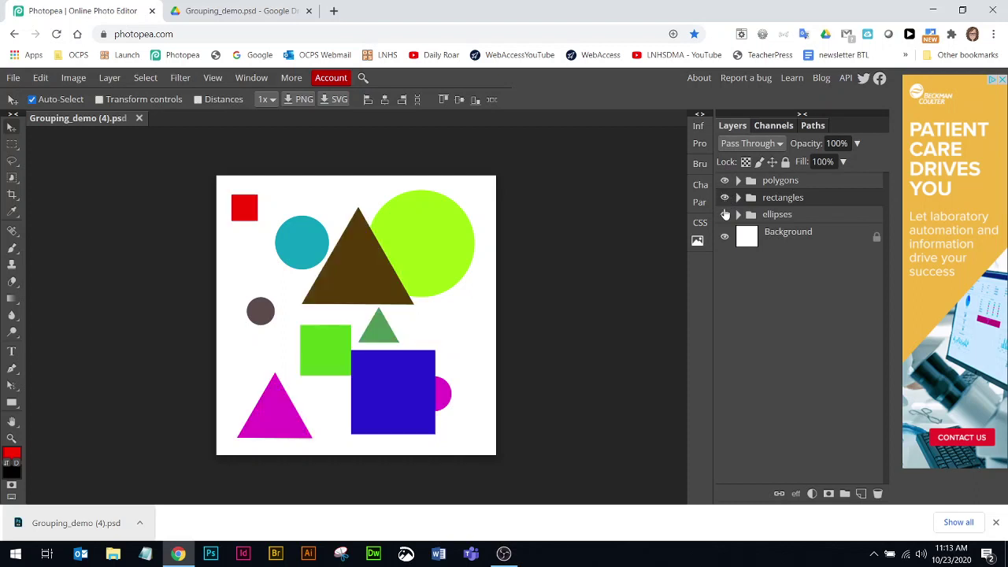
click(724, 214)
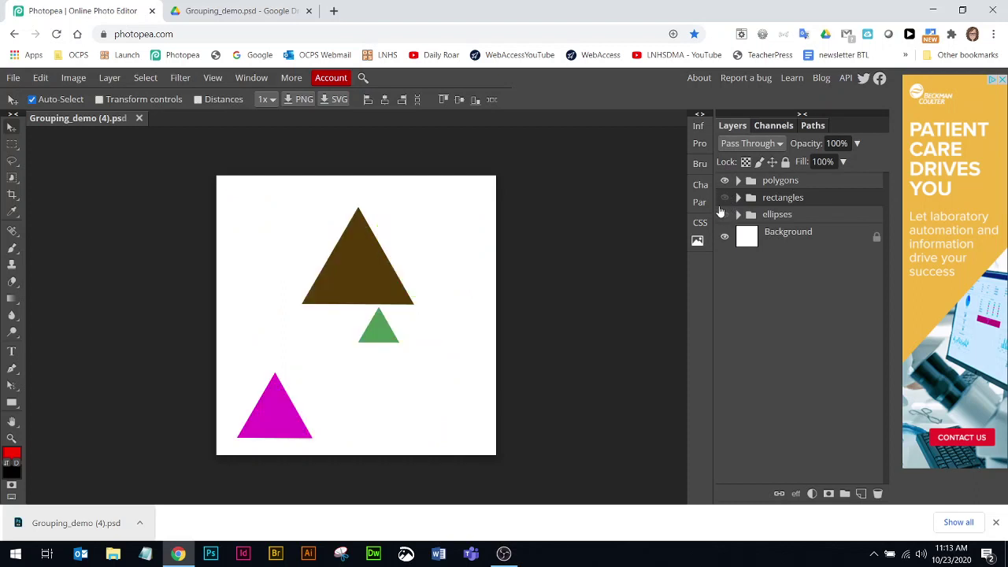
click(724, 197)
click(724, 214)
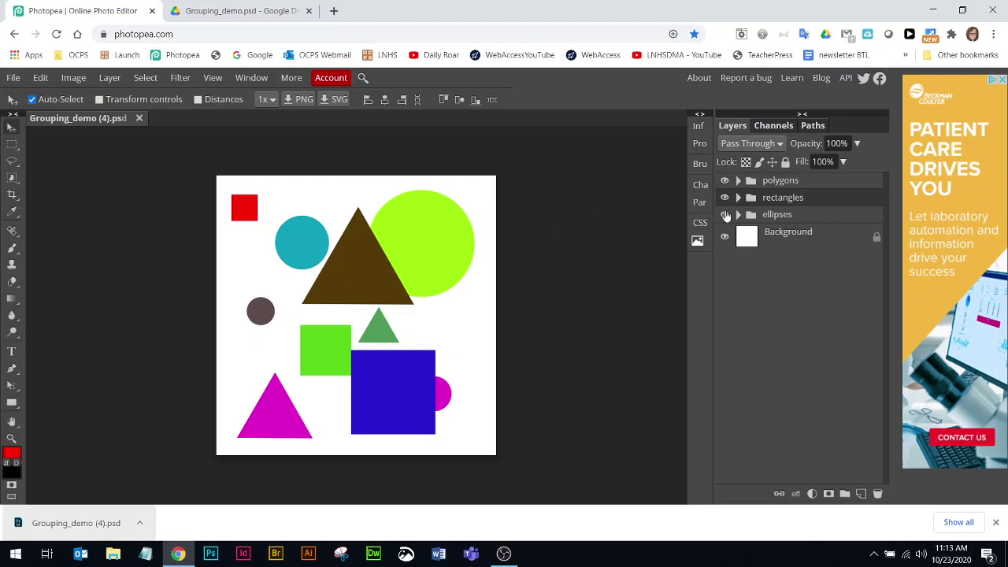
Drag the ellipses group above polygons to the top of the layer stack.
drag(777, 215, 773, 176)
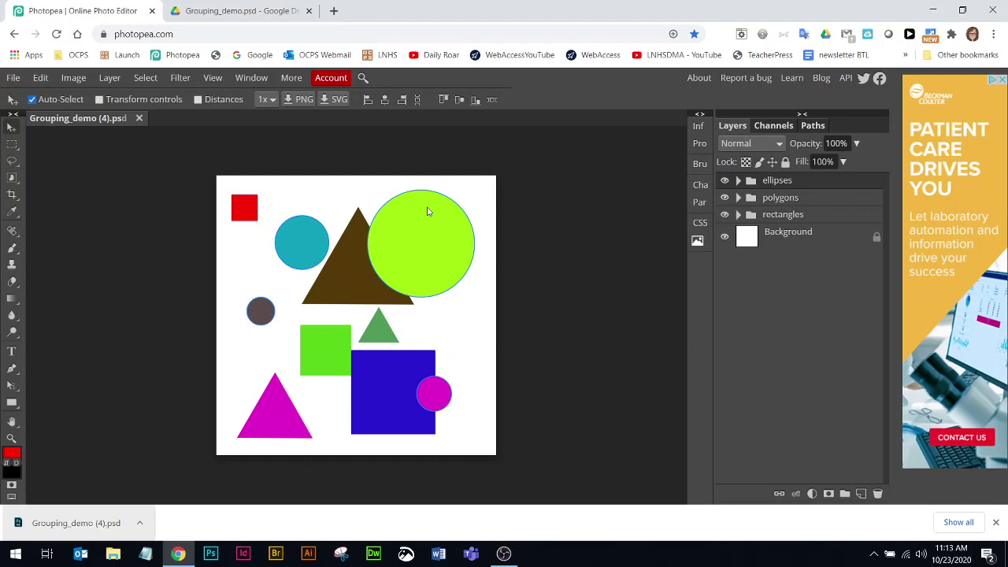
click(738, 197)
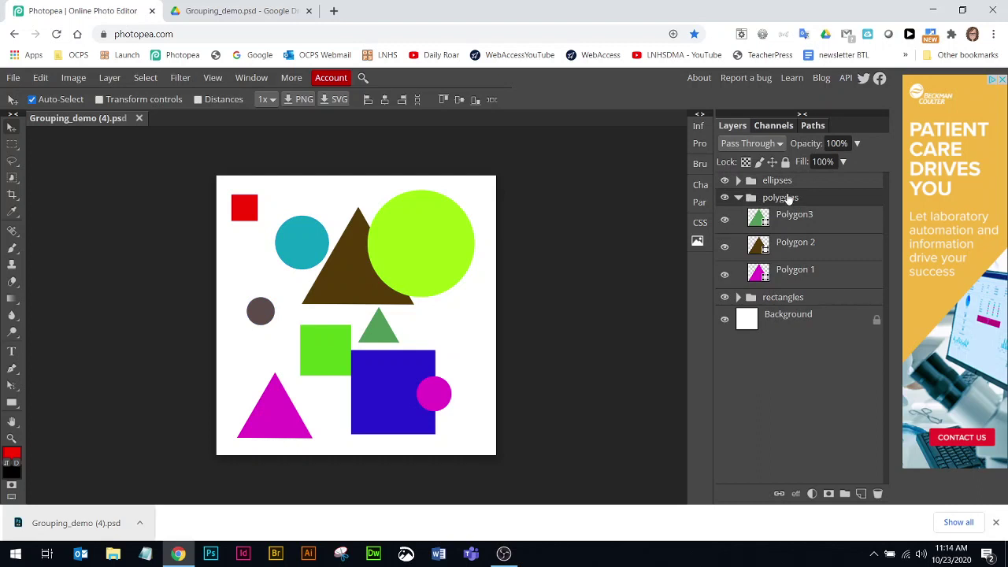
click(845, 494)
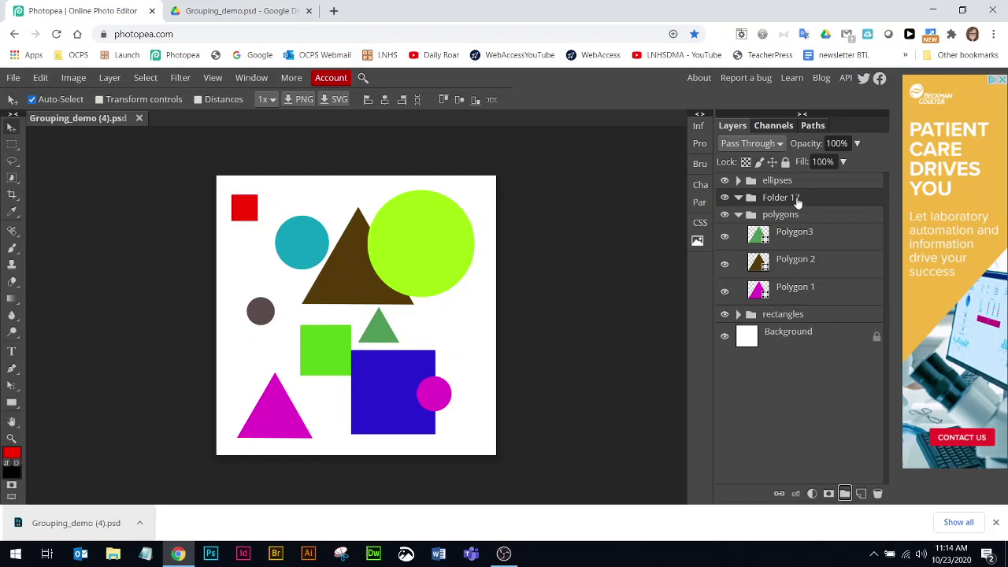
key(Delete)
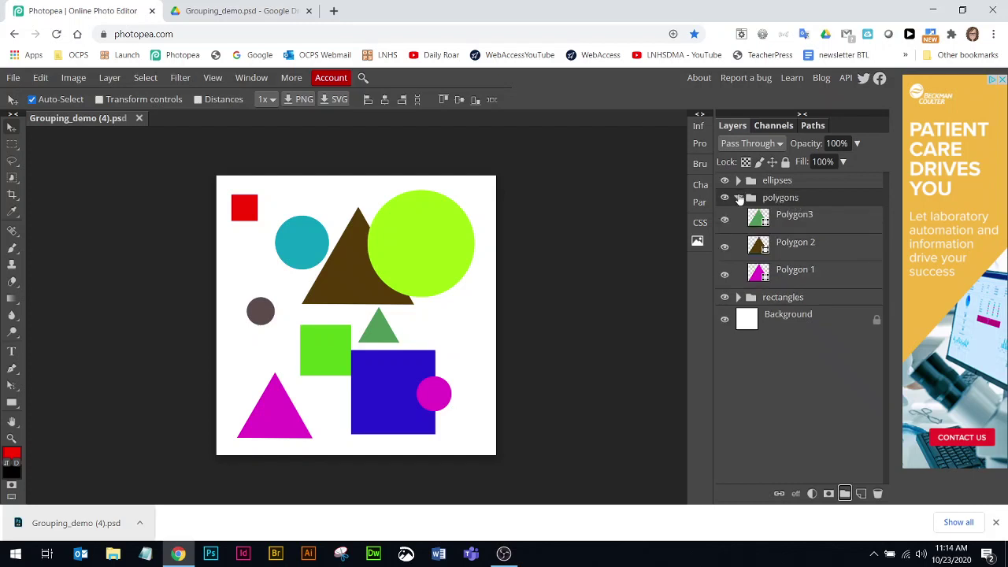
click(738, 199)
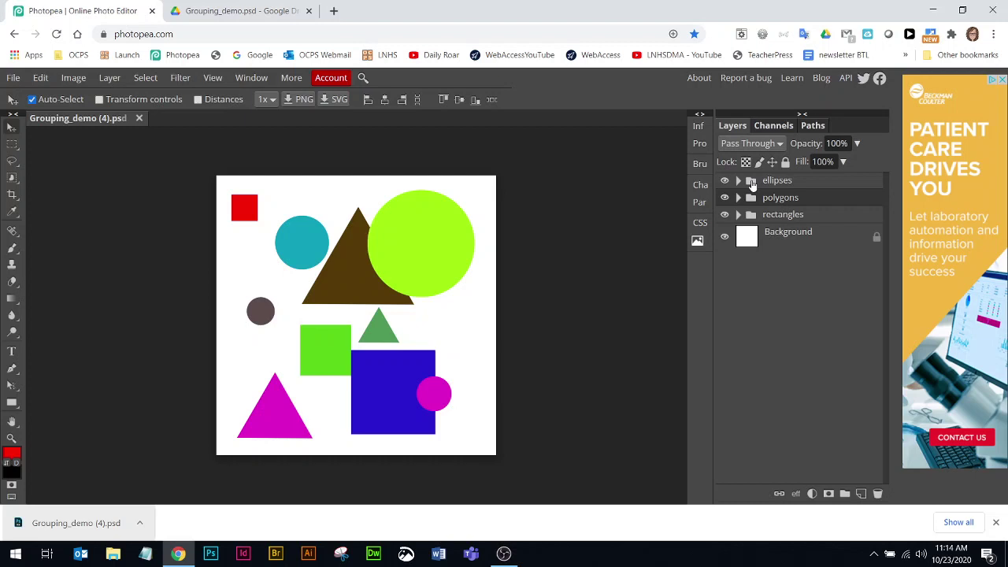
Nest the ellipses group inside polygons and expand polygons to check.
drag(752, 183, 755, 203)
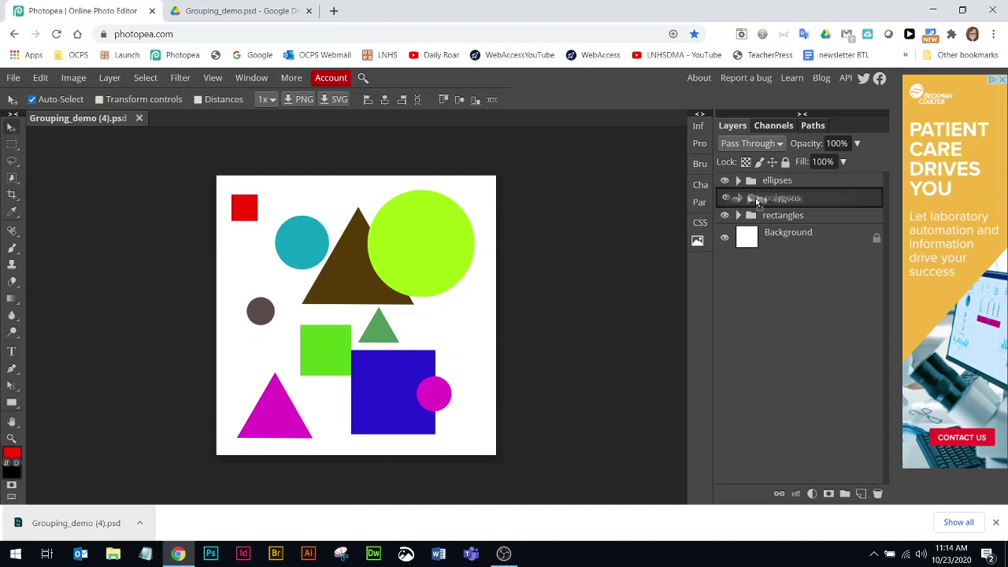
drag(755, 197, 755, 198)
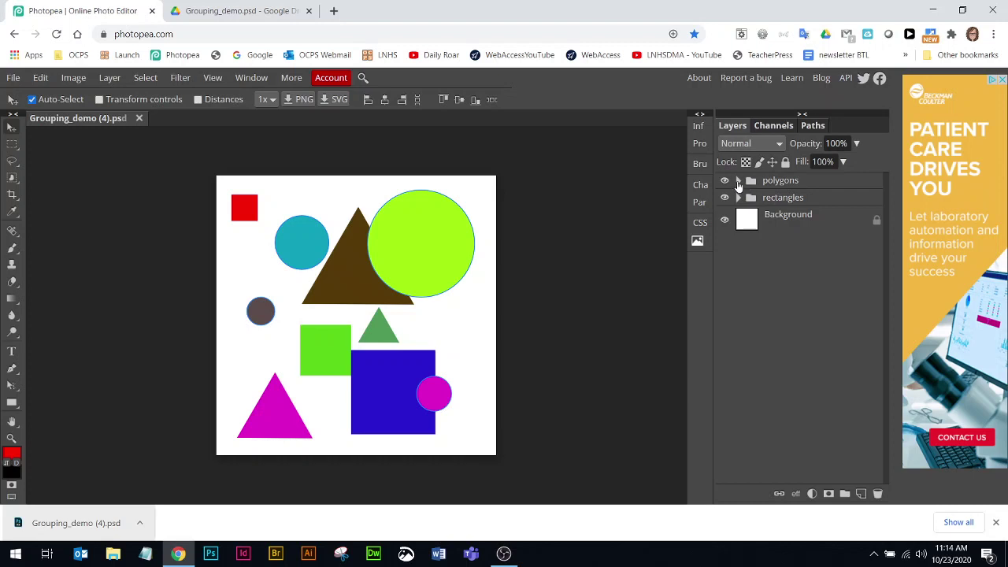
click(738, 181)
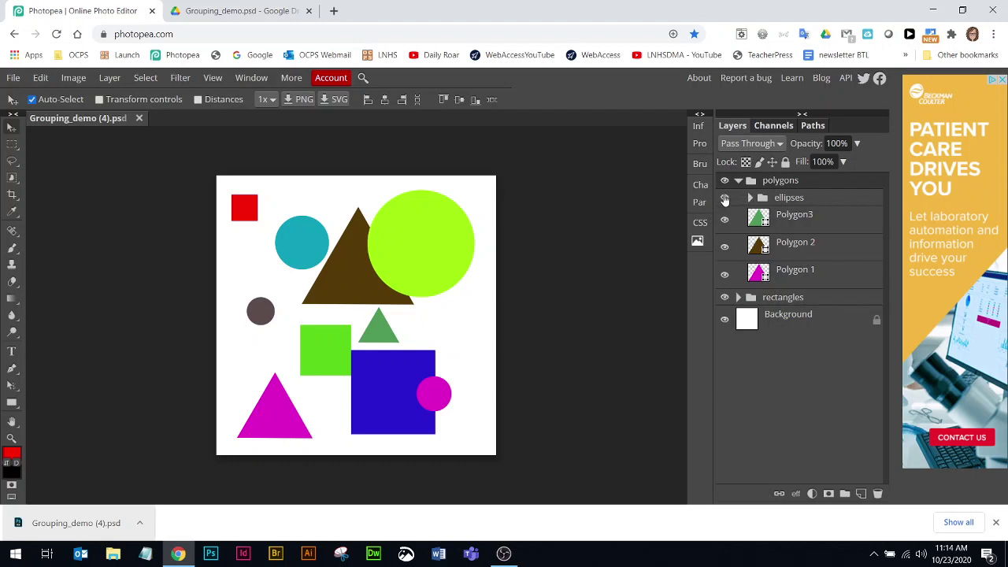
Hide and re-show the ellipses group, then collapse both ellipses and polygons.
click(724, 198)
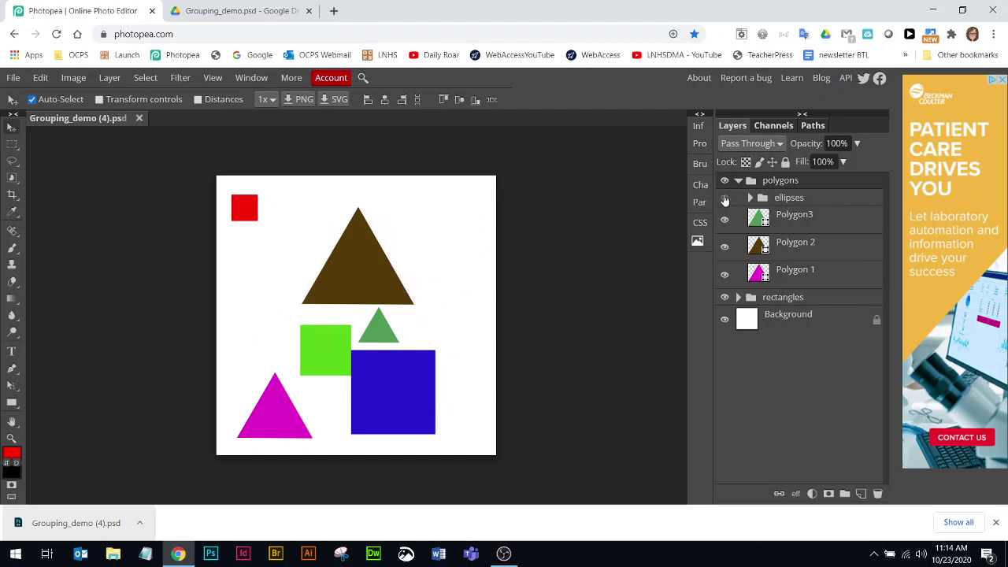
click(724, 199)
click(750, 198)
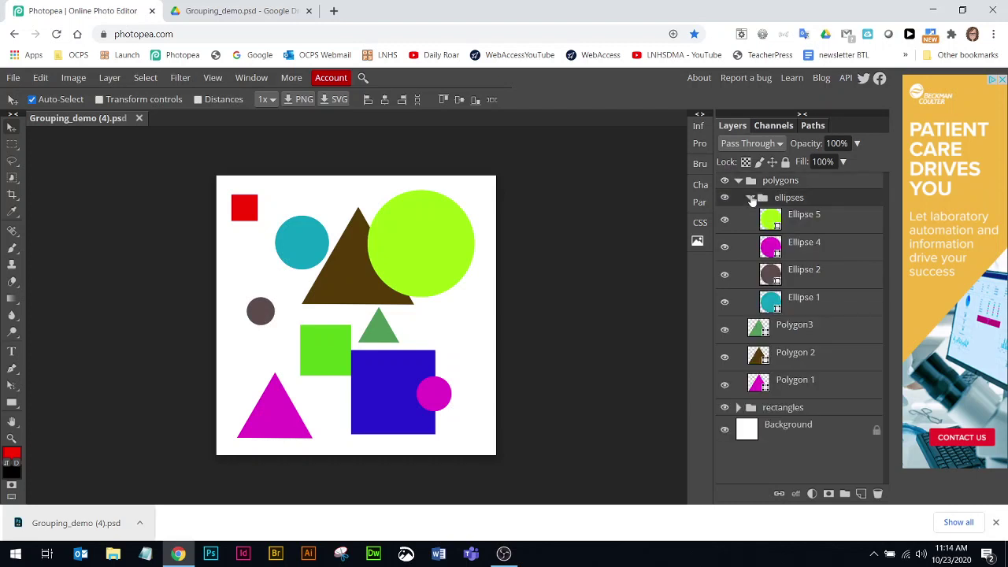
click(751, 199)
click(738, 181)
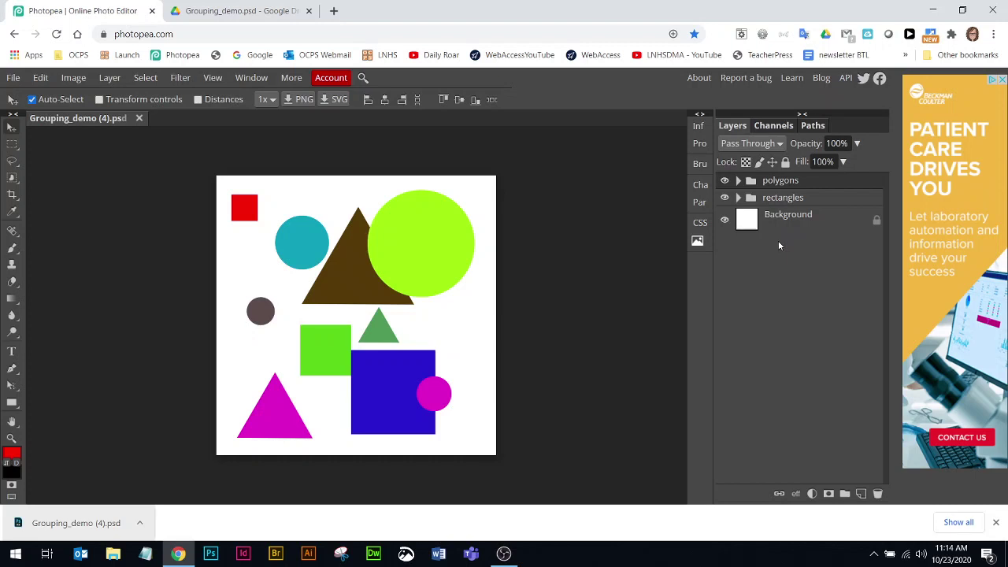
Undo the last changes so the ellipses group sits top-level above polygons and rectangles.
key(ctrl+z)
key(ctrl+shift+z)
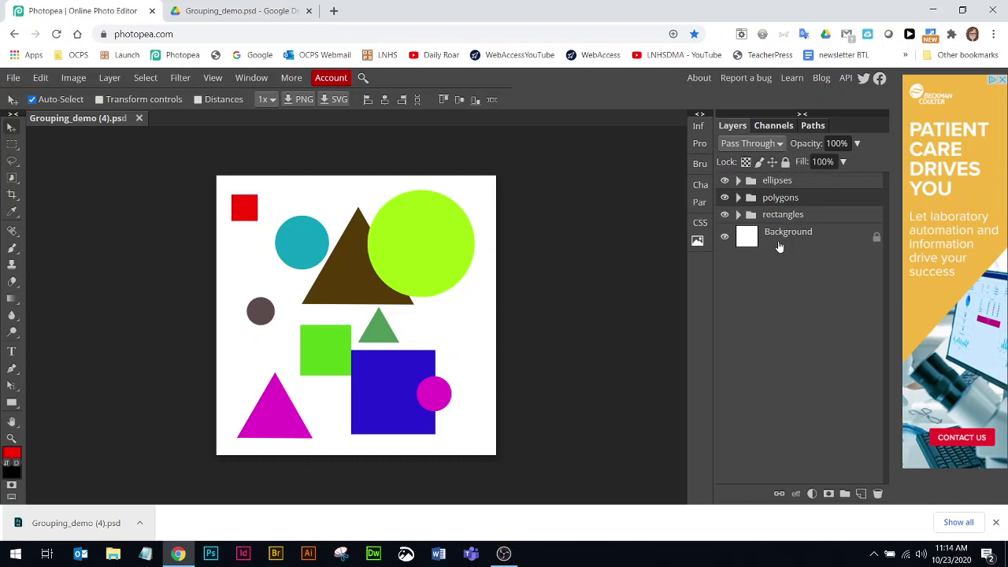